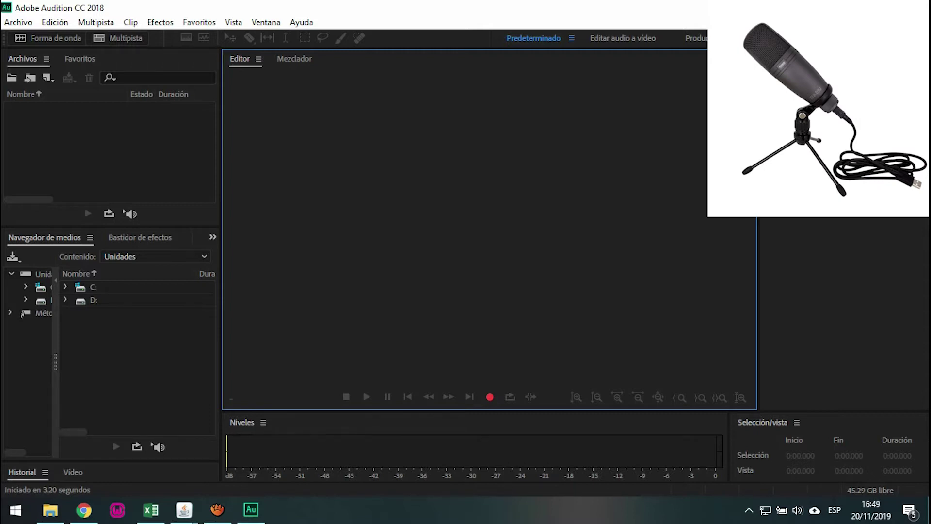
# Step: Open the Generales page under Edición > Preferencias
pyautogui.click(18, 22)
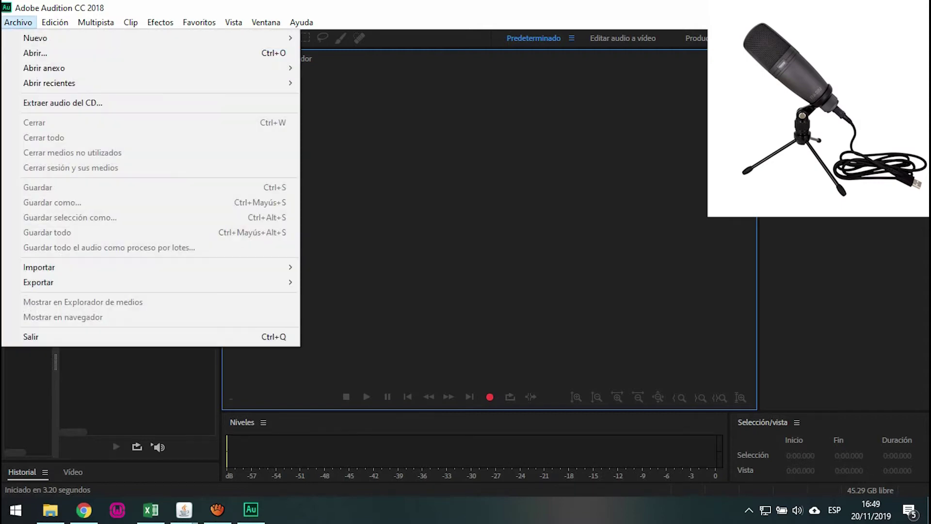
pyautogui.press('Right')
pyautogui.press('Left')
pyautogui.press('Right')
pyautogui.press('Escape')
pyautogui.hotkey('alt', 'e')
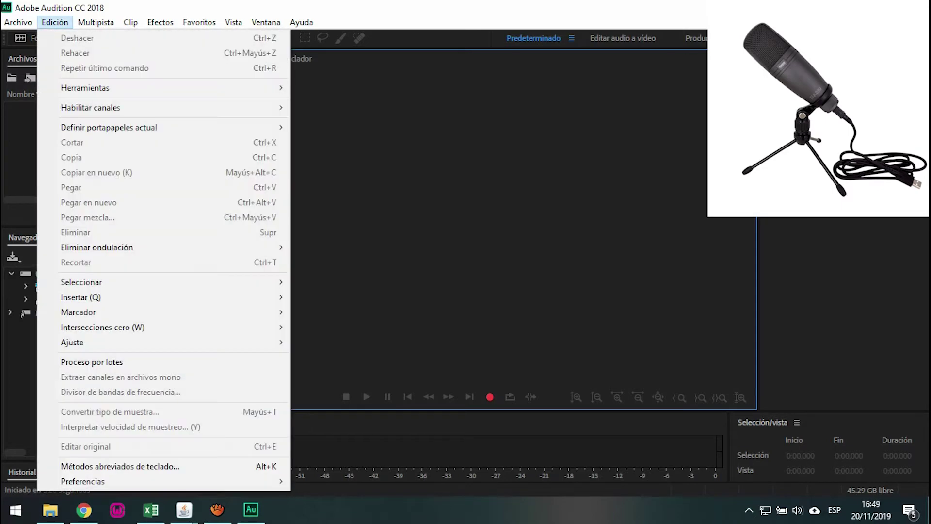
pyautogui.moveTo(83, 481)
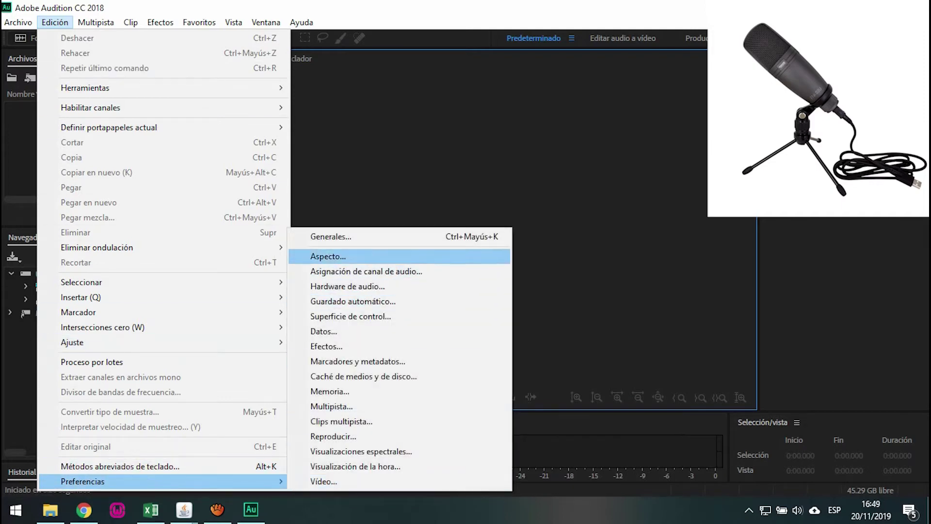
pyautogui.click(331, 236)
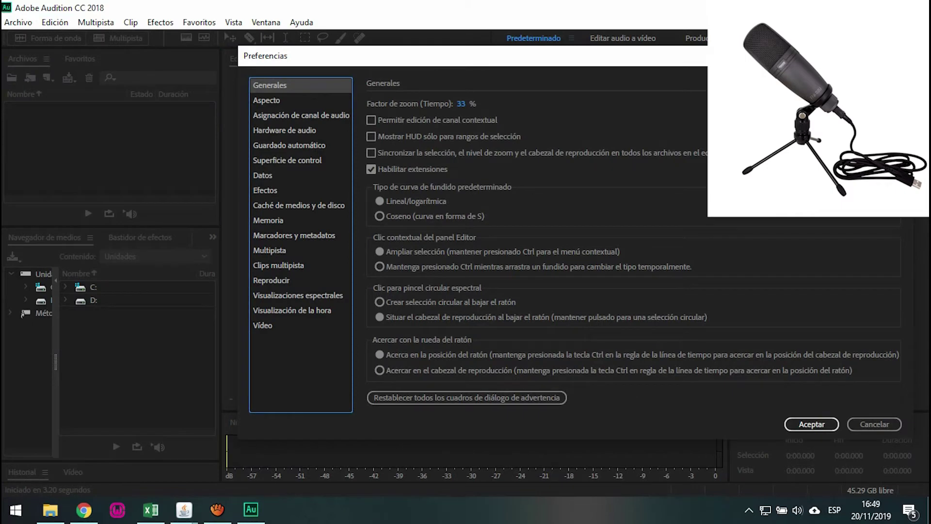
# Step: Move the Preferencias dialog aside, then view the Hardware de audio page with the USB microphone input
pyautogui.moveTo(240, 45); pyautogui.dragTo(137, 24)
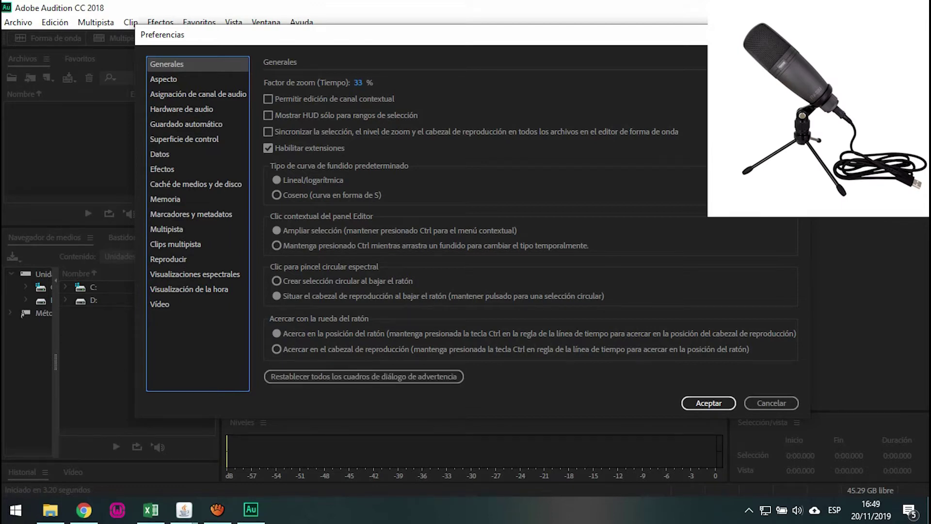
pyautogui.click(164, 79)
pyautogui.click(198, 94)
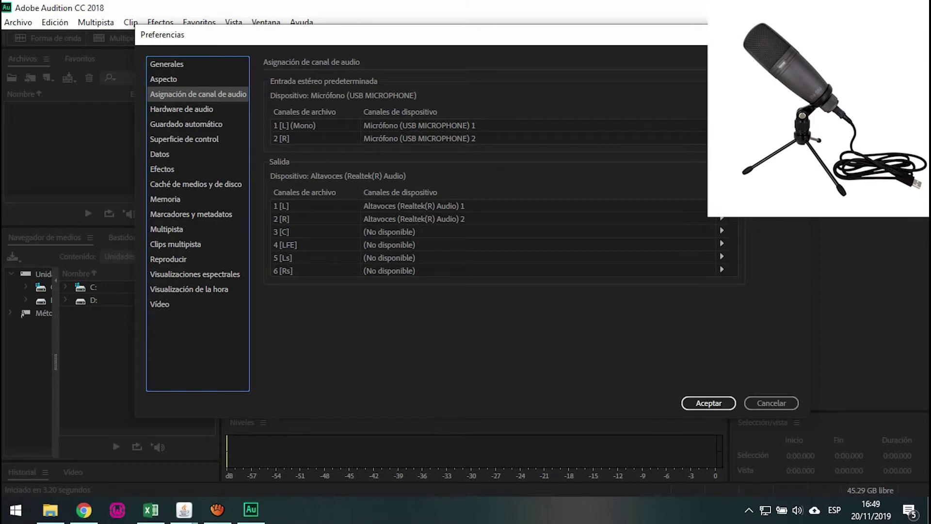
pyautogui.click(181, 109)
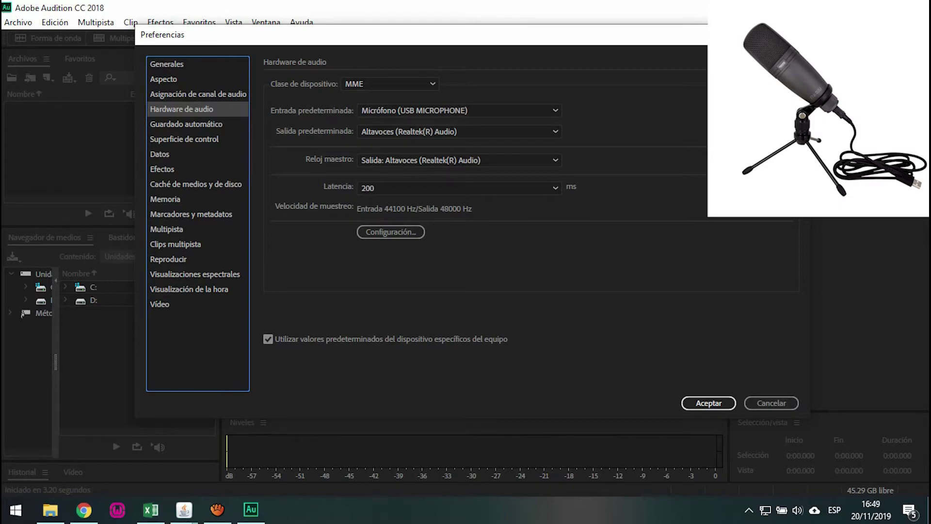
pyautogui.click(390, 84)
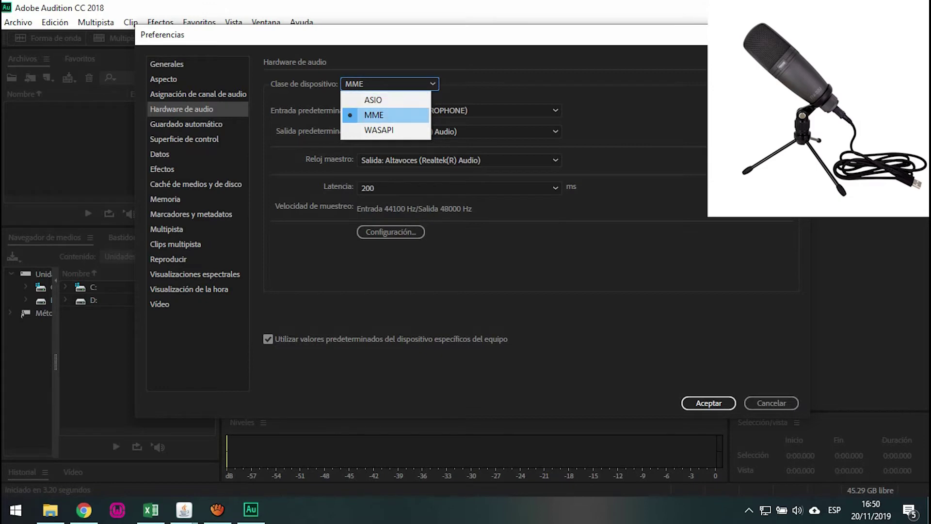
pyautogui.click(383, 115)
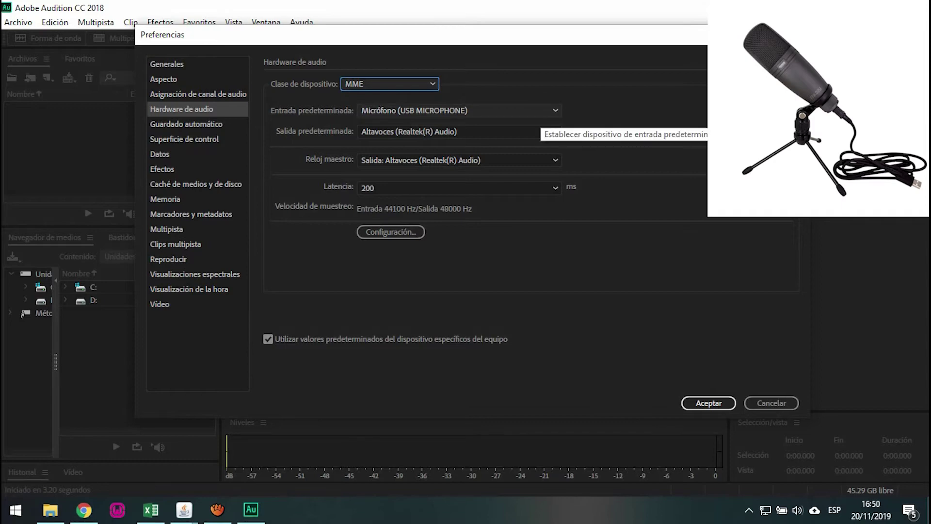
pyautogui.click(538, 110)
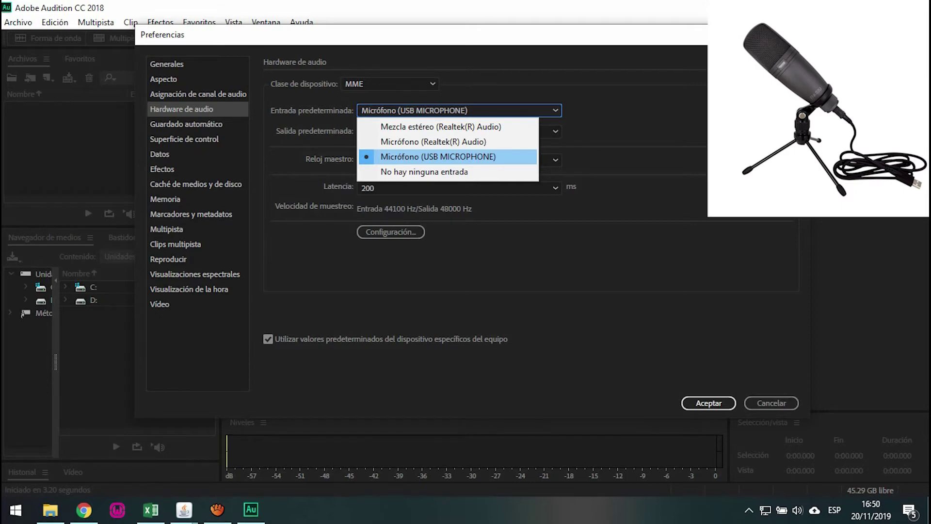
pyautogui.click(438, 157)
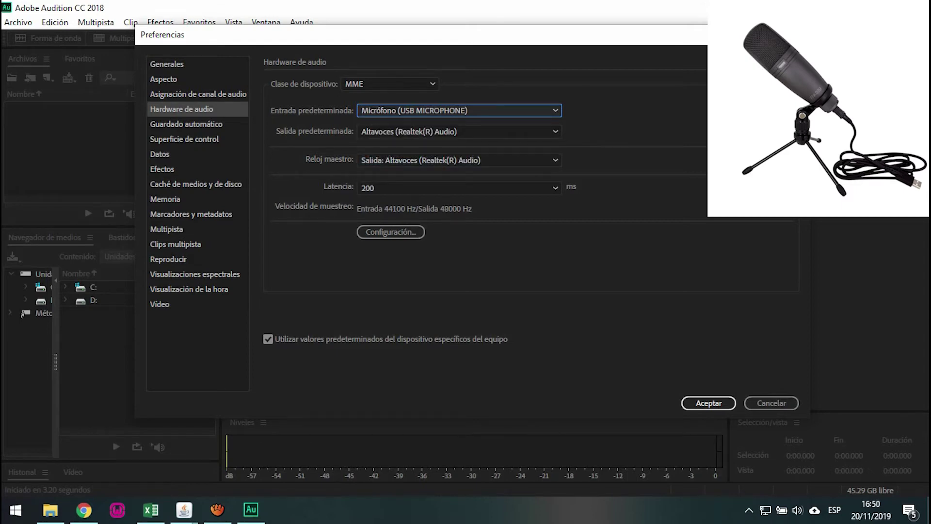
pyautogui.click(390, 112)
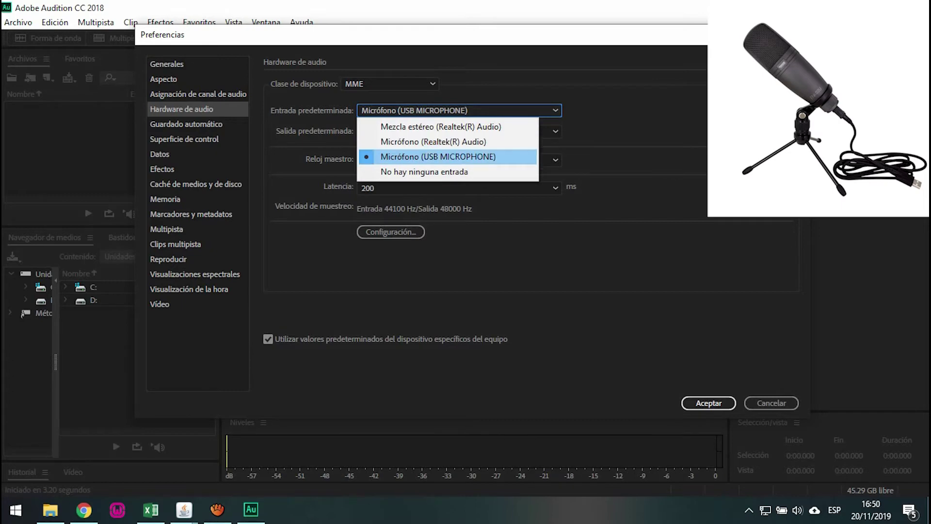
pyautogui.click(418, 156)
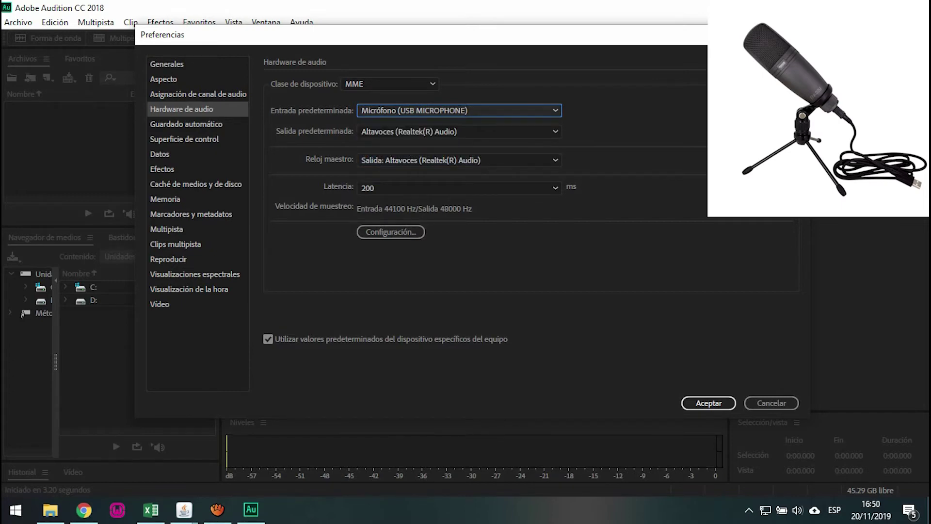
# Step: Keep Altavoces (Realtek(R) Audio) as the default output device
pyautogui.press('Tab')
pyautogui.hotkey('alt', 'Down')
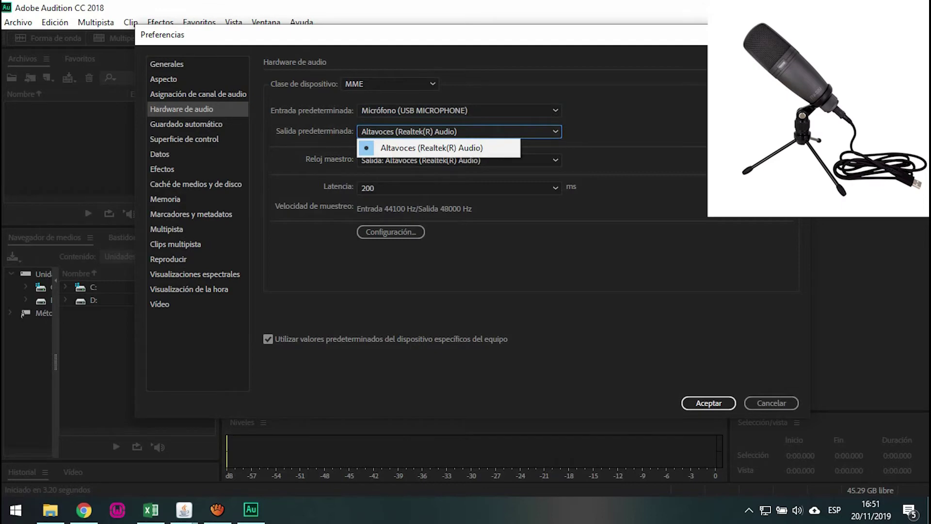
pyautogui.press('Return')
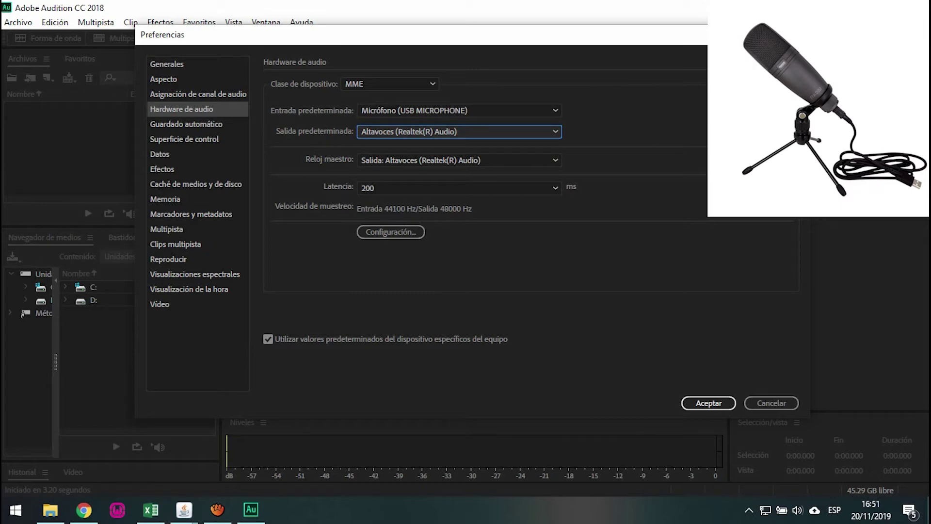
pyautogui.click(459, 132)
pyautogui.click(459, 131)
pyautogui.click(459, 132)
pyautogui.click(460, 131)
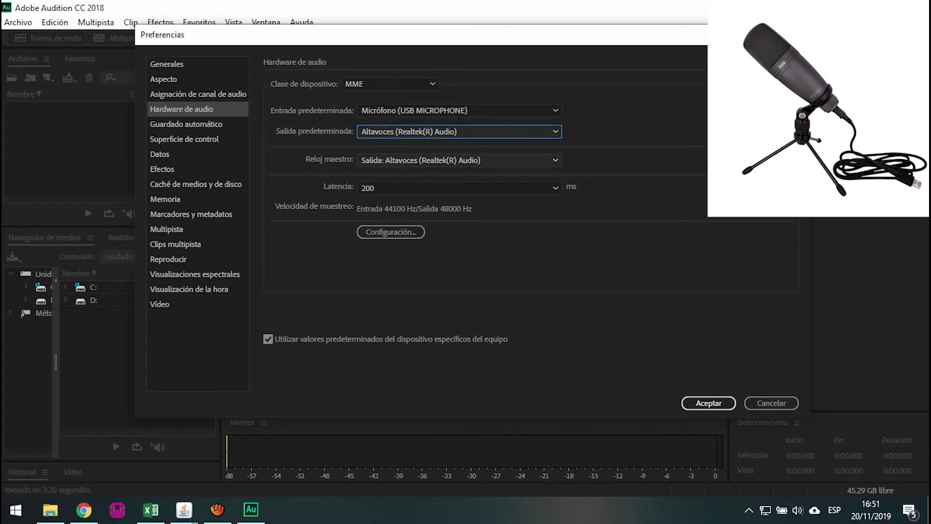
# Step: Keep the Realtek output as master clock and accept the preferences
pyautogui.press('Tab')
pyautogui.hotkey('alt', 'Down')
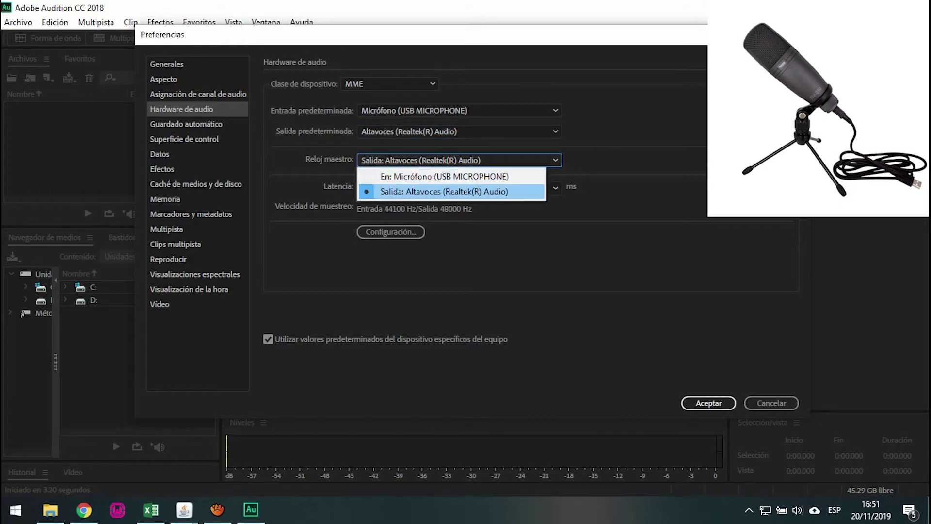
pyautogui.hotkey('alt', 'Up')
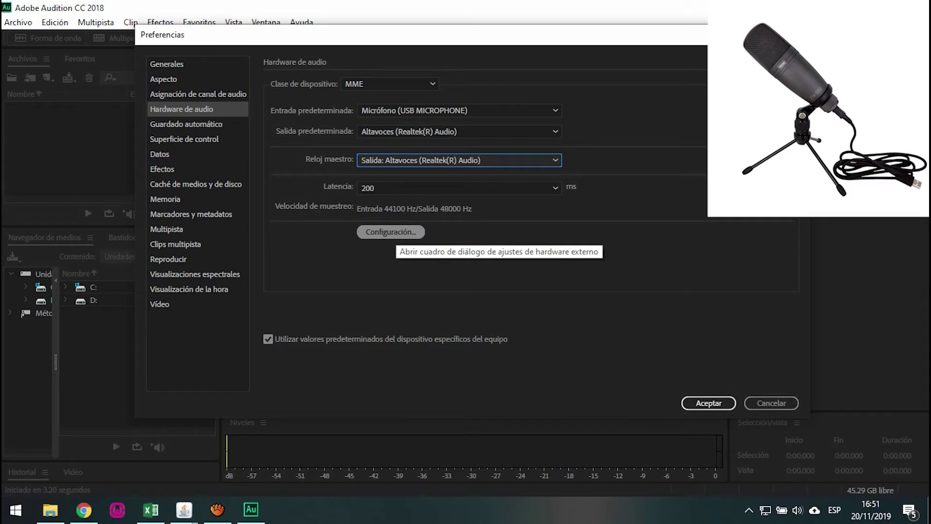
pyautogui.click(709, 403)
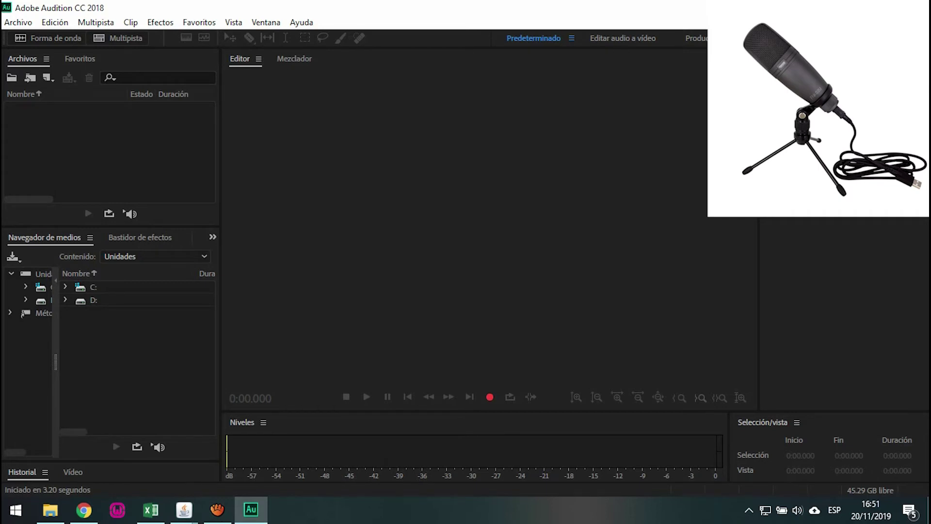
# Step: Create multitrack session 'Sesión sin título 1' with default settings, overwriting the existing file
pyautogui.click(48, 78)
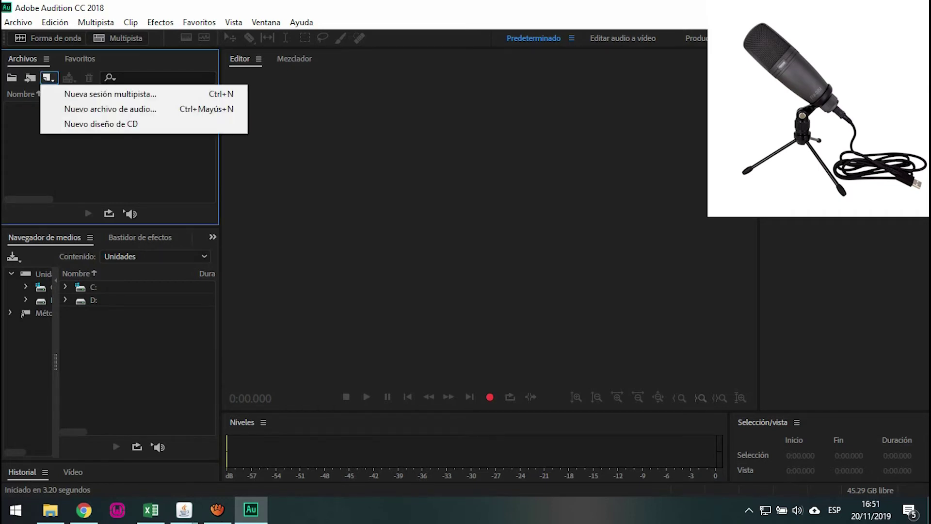
pyautogui.click(110, 93)
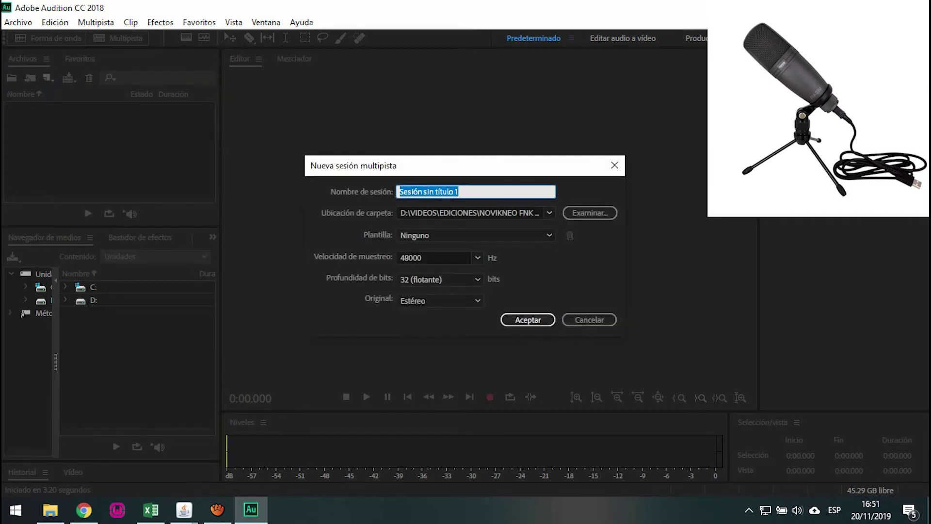
pyautogui.press('Return')
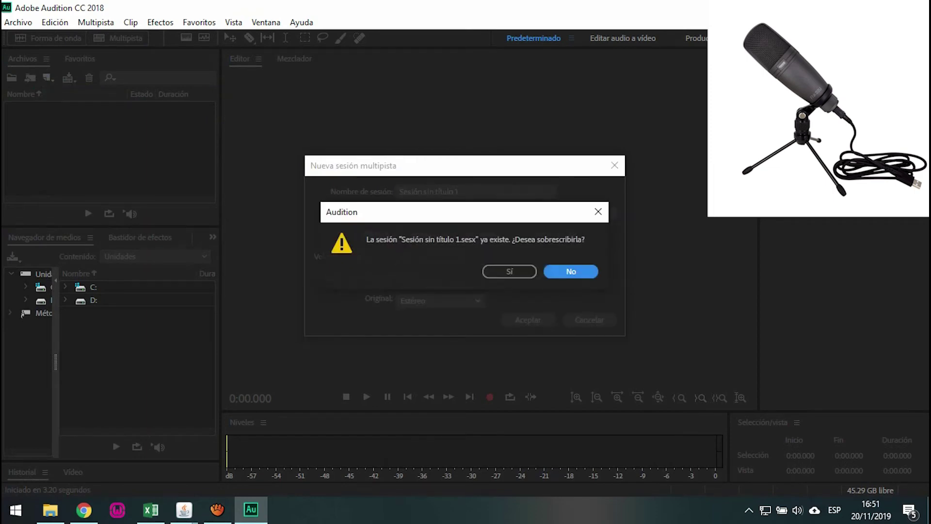
pyautogui.click(507, 272)
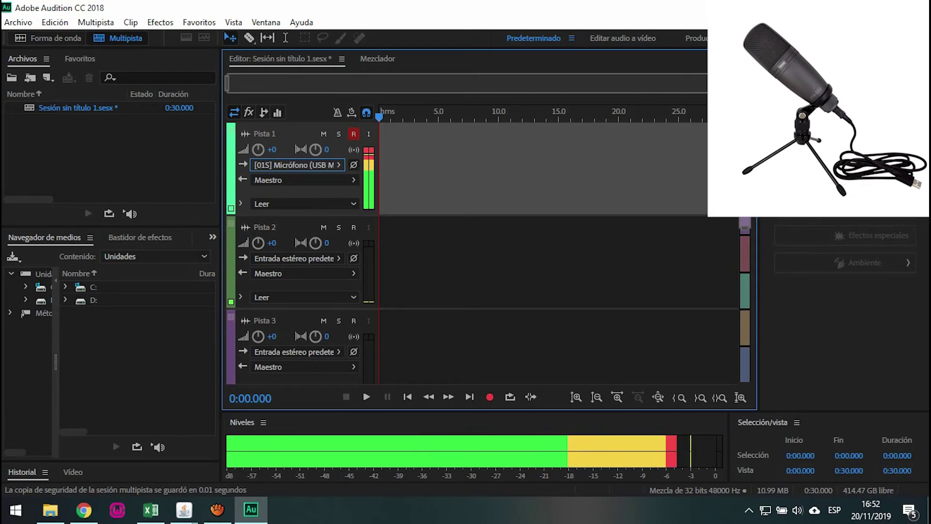
# Step: Route Pista 1's output from Ninguno to the Maestro bus
pyautogui.click(353, 180)
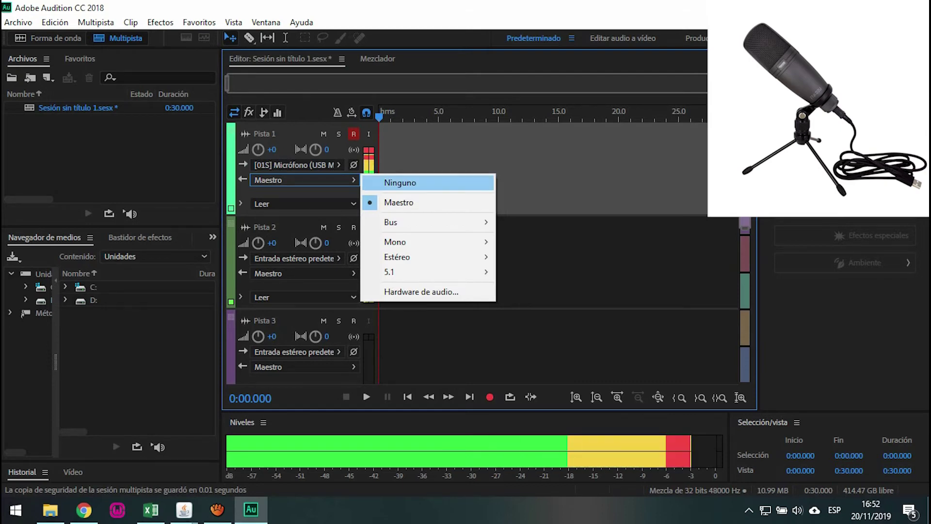
pyautogui.click(401, 182)
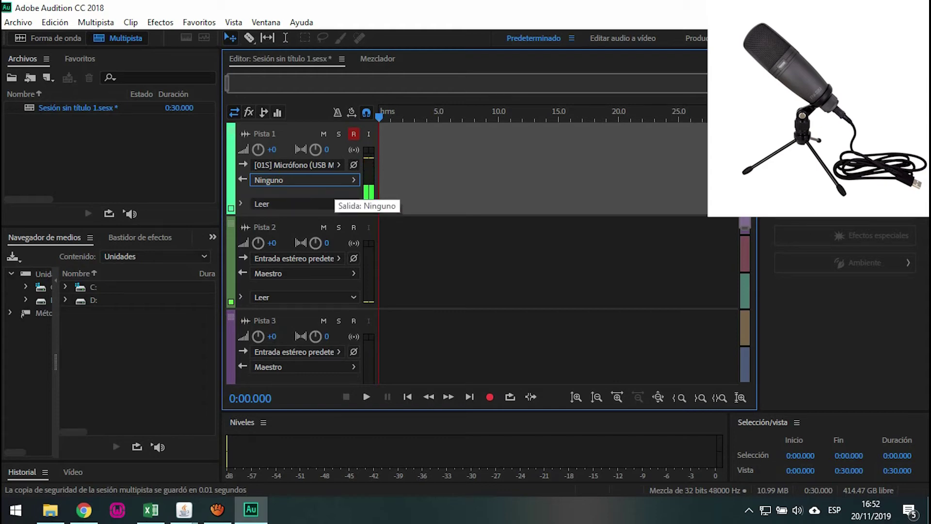
pyautogui.click(340, 180)
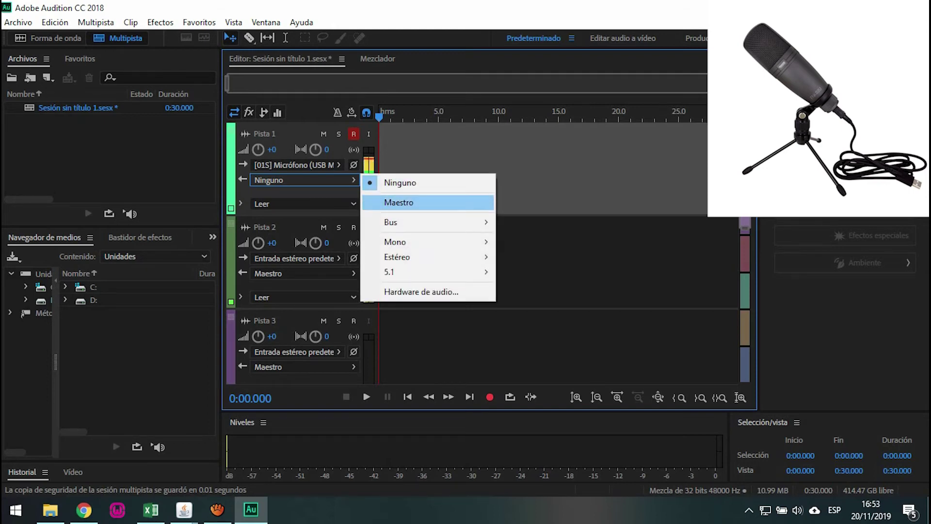
pyautogui.click(398, 202)
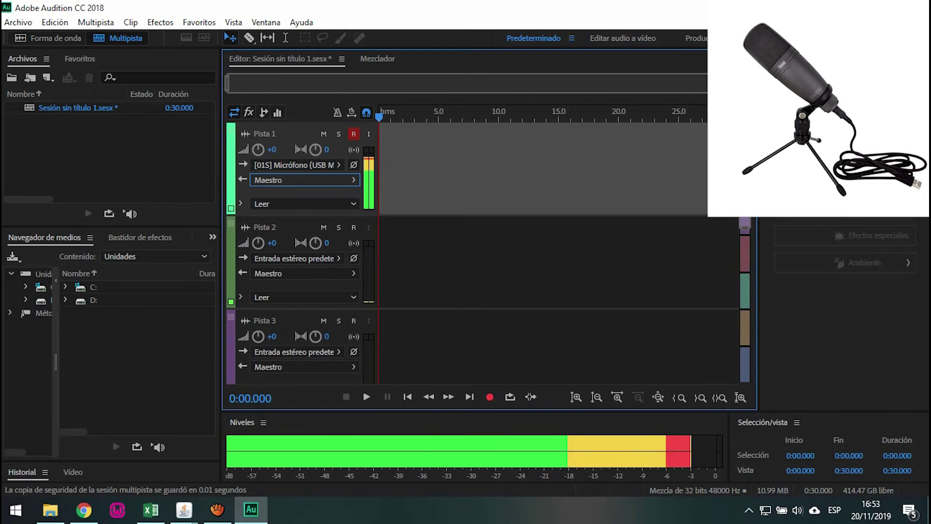
pyautogui.click(306, 180)
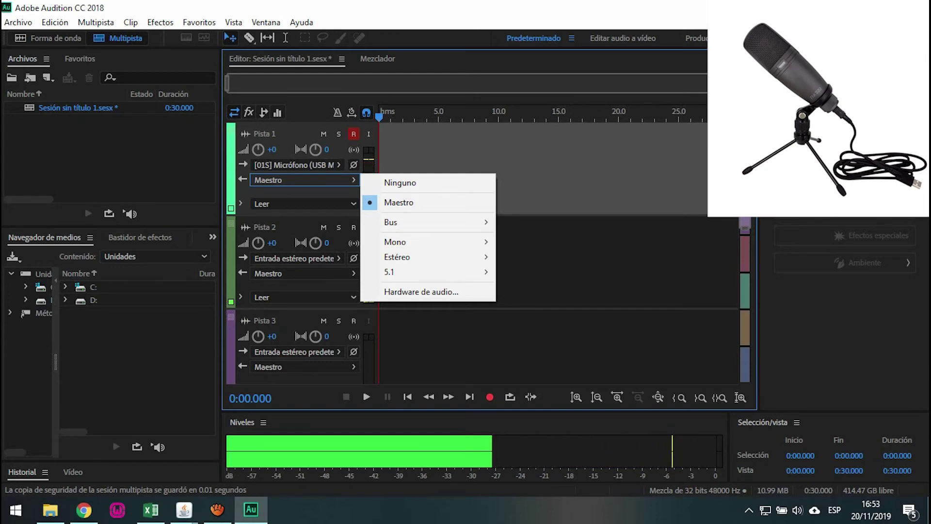
pyautogui.click(421, 292)
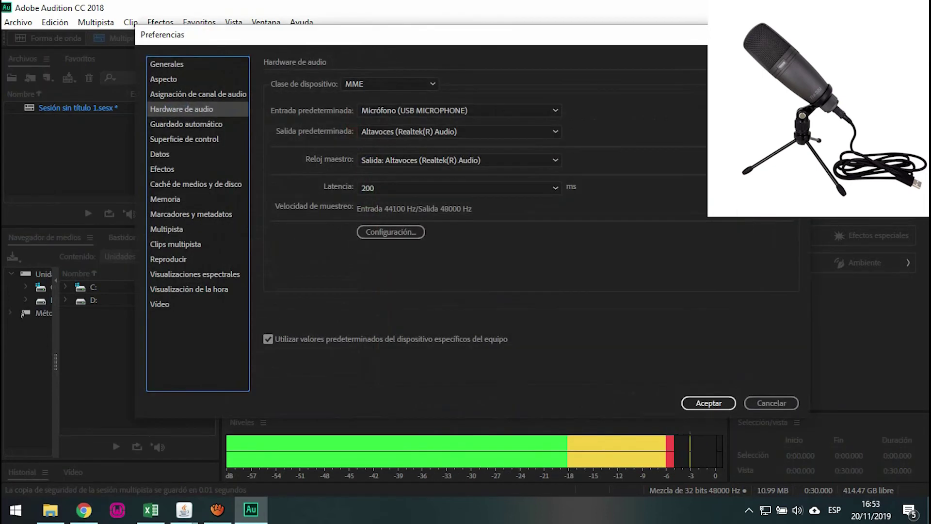
pyautogui.click(505, 131)
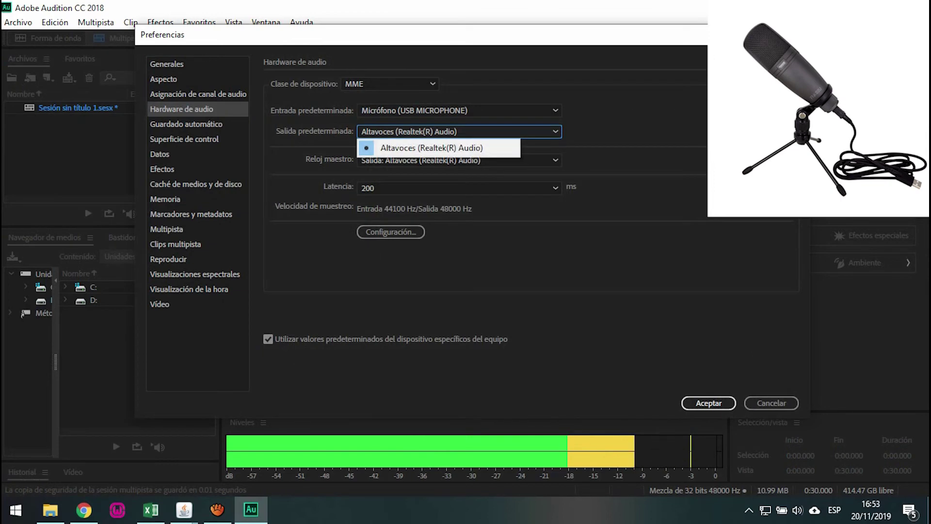
pyautogui.press('Return')
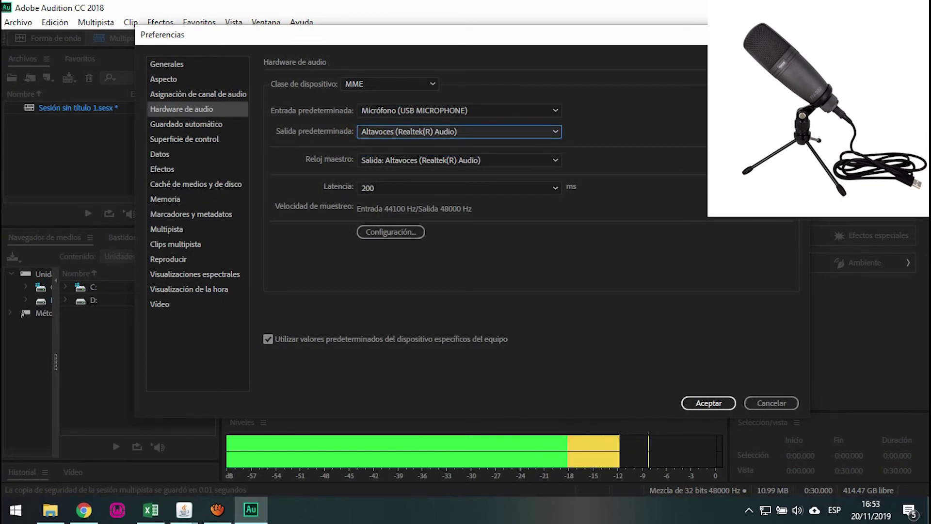
pyautogui.press('Return')
pyautogui.click(305, 180)
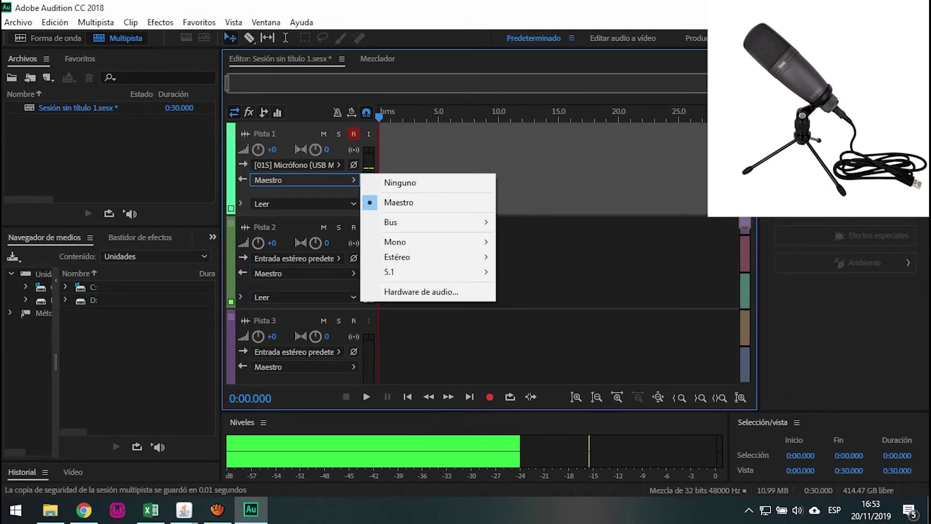
pyautogui.moveTo(427, 222)
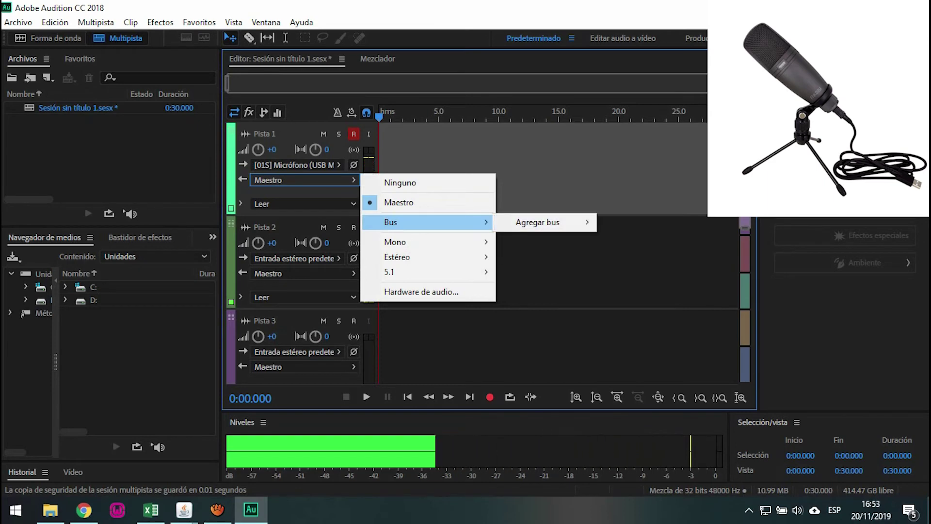
pyautogui.moveTo(538, 222)
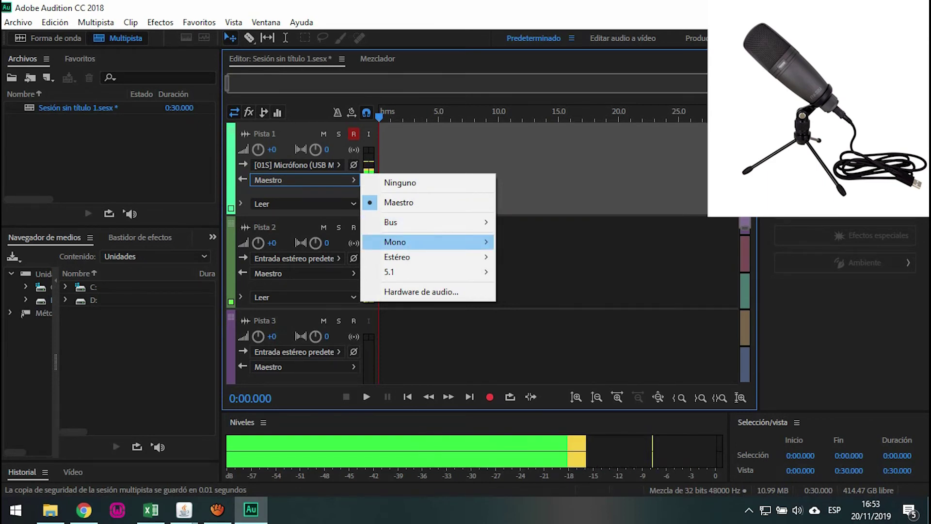
pyautogui.moveTo(427, 242)
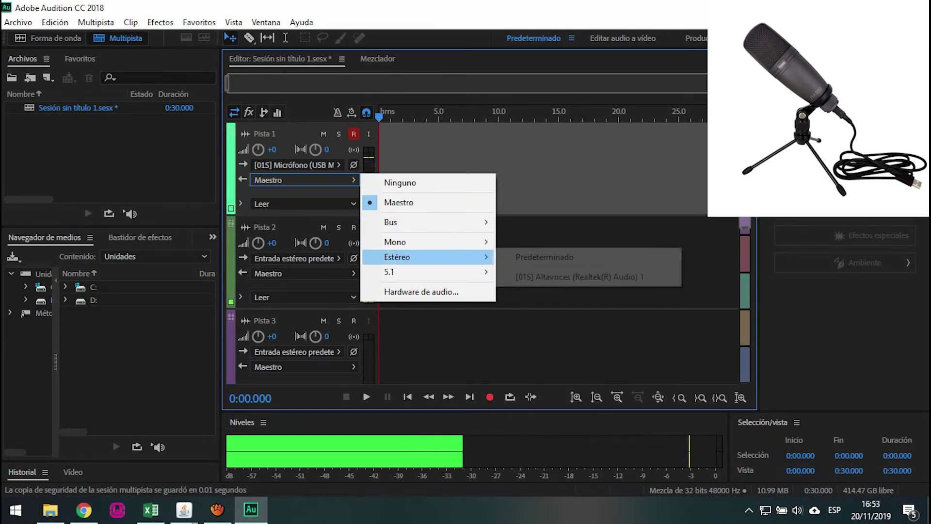
pyautogui.click(579, 277)
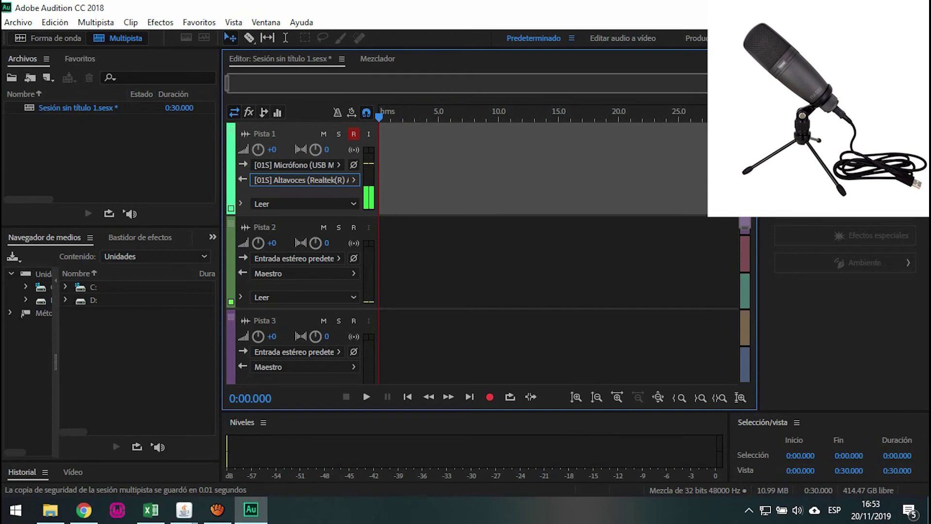
pyautogui.click(340, 180)
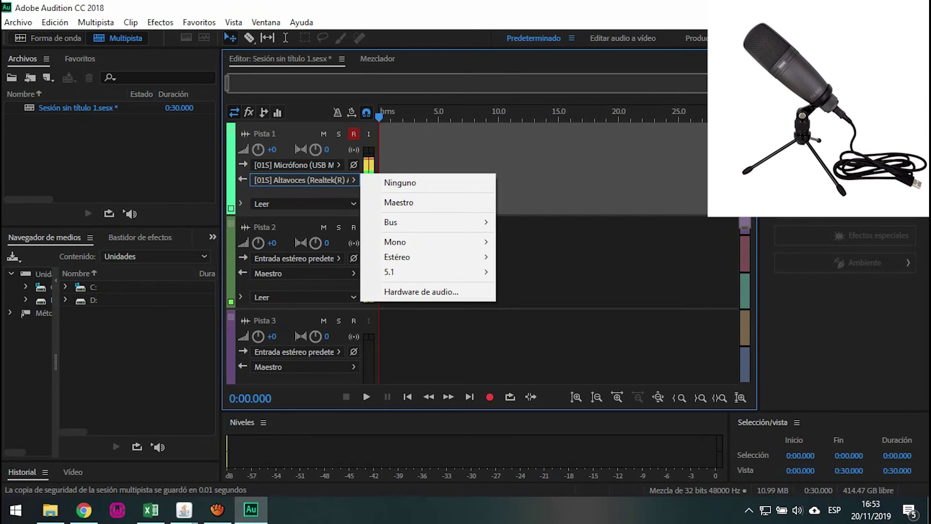
pyautogui.click(399, 202)
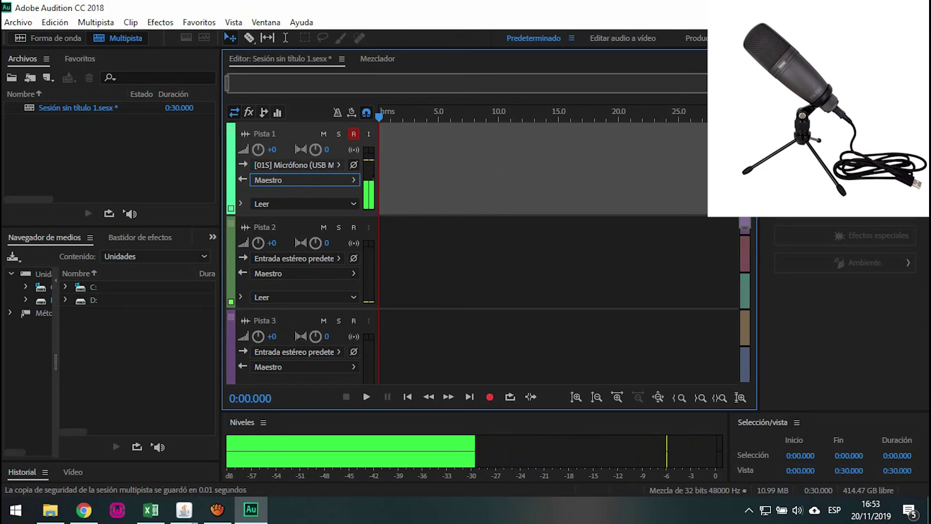
# Step: Record a 6.4-second take, Pista 1_001_1.wav, on Pista 1 and play it back from the start
pyautogui.hotkey('shift', 'space')
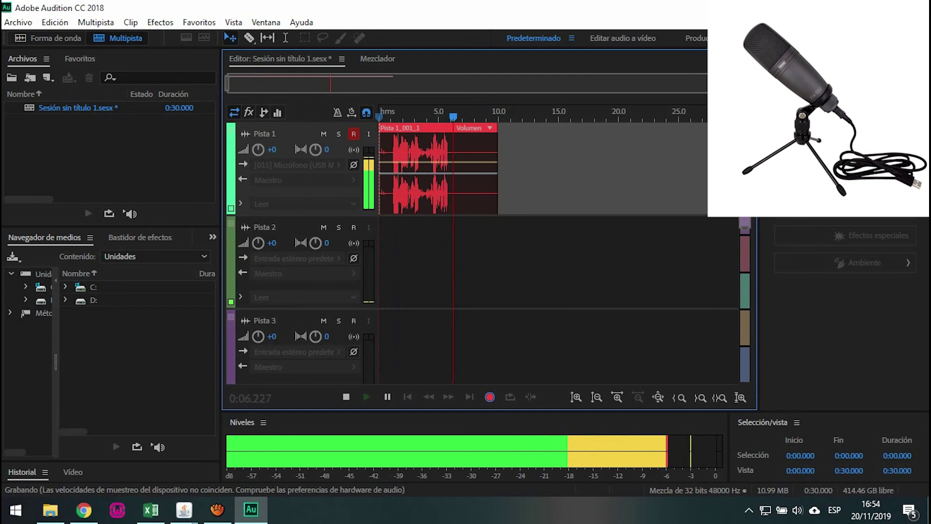
pyautogui.press('space')
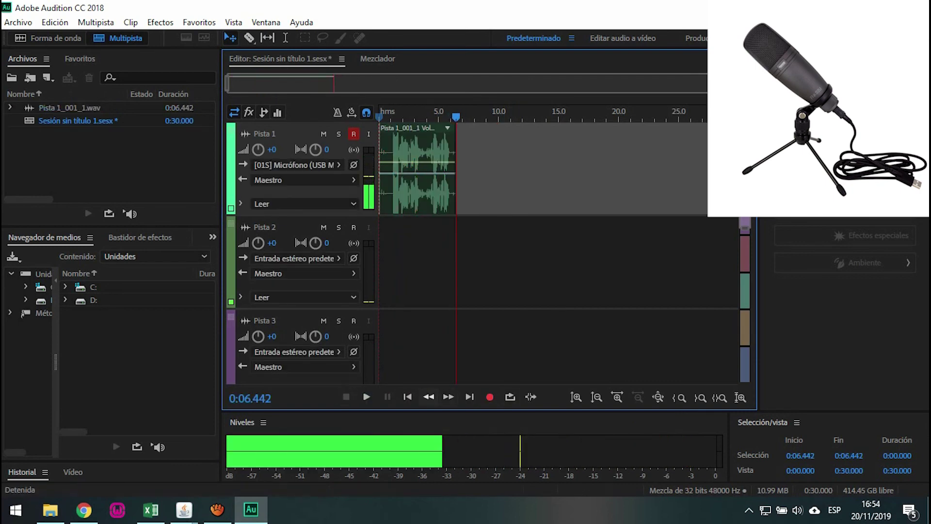
pyautogui.press('Home')
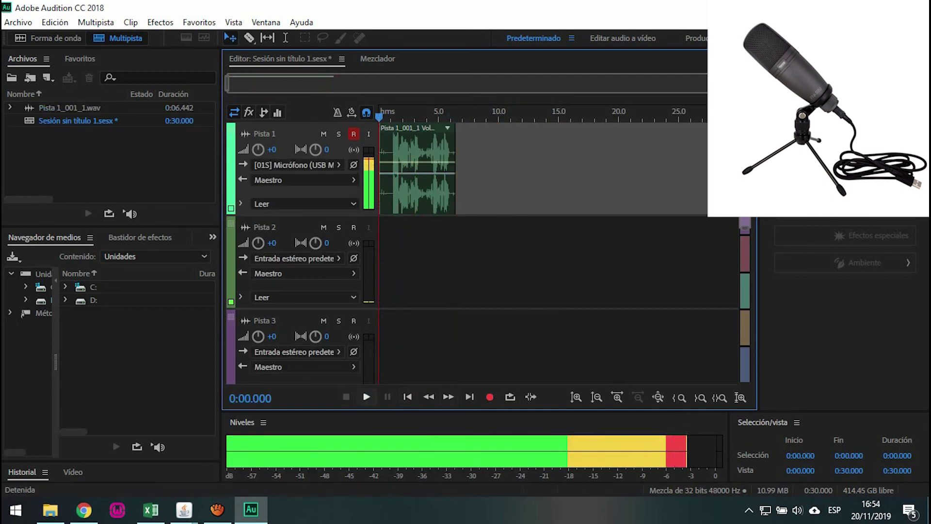
pyautogui.press('space')
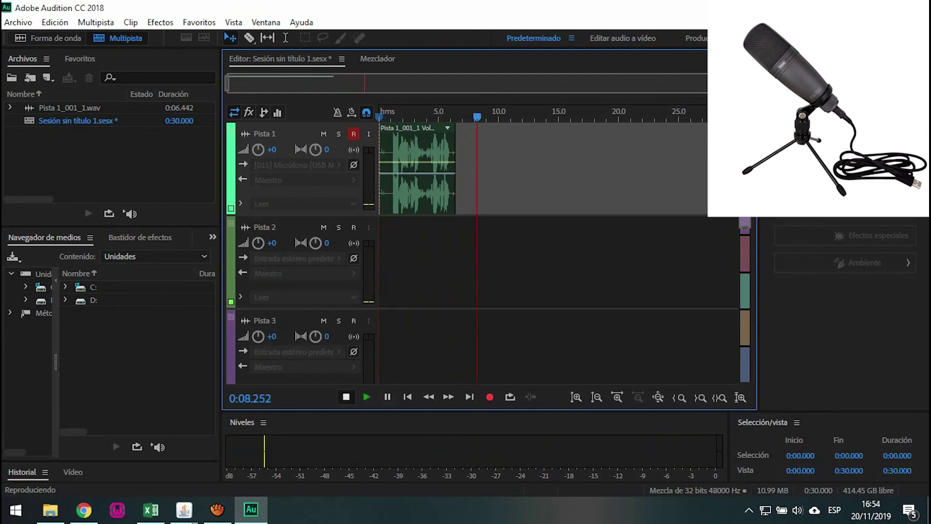
pyautogui.press('space')
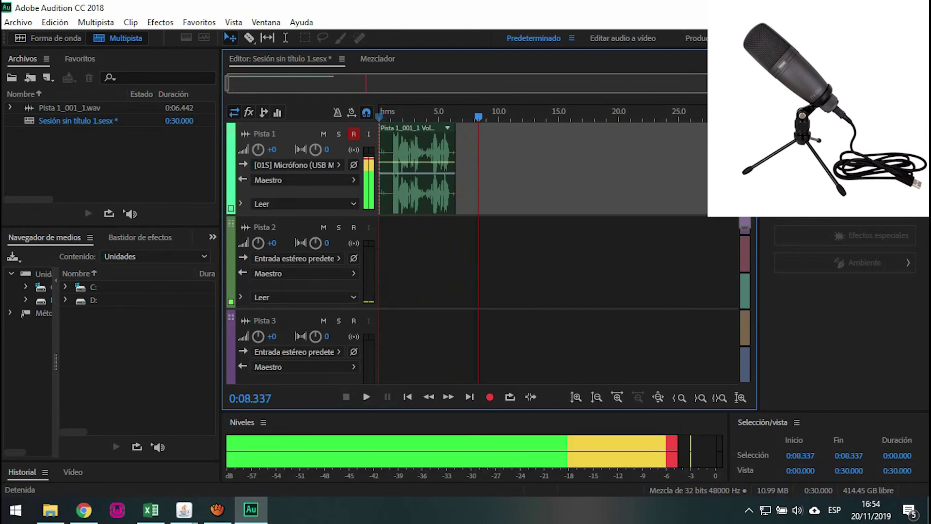
pyautogui.moveTo(259, 149)
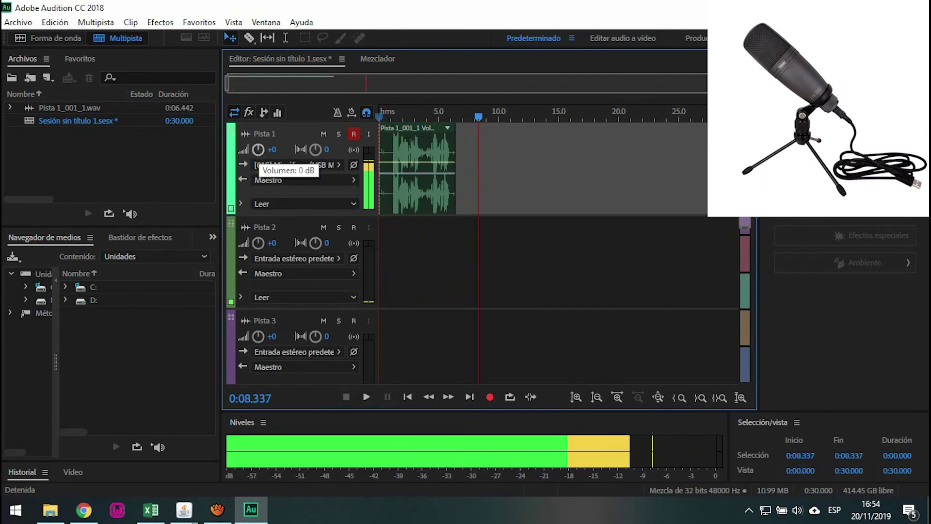
pyautogui.moveTo(258, 150); pyautogui.dragTo(260, 203)
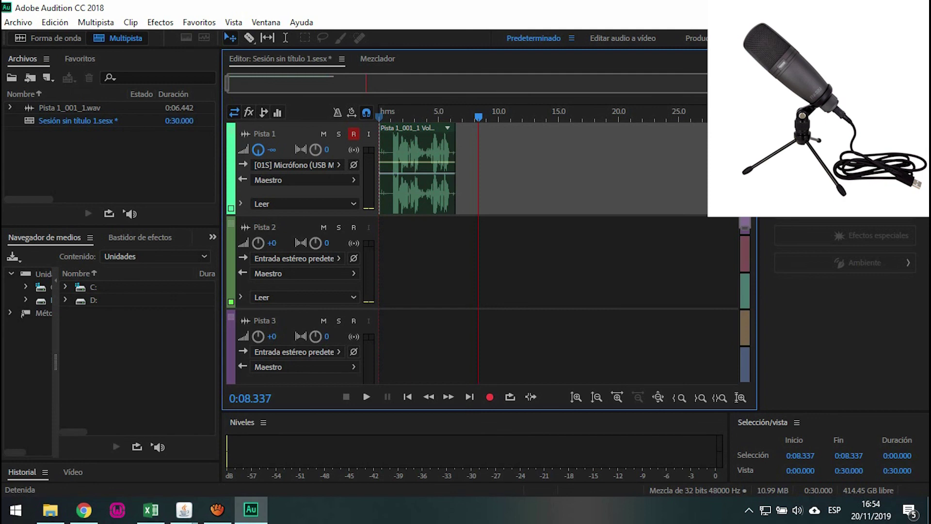
pyautogui.moveTo(258, 150); pyautogui.dragTo(258, 128)
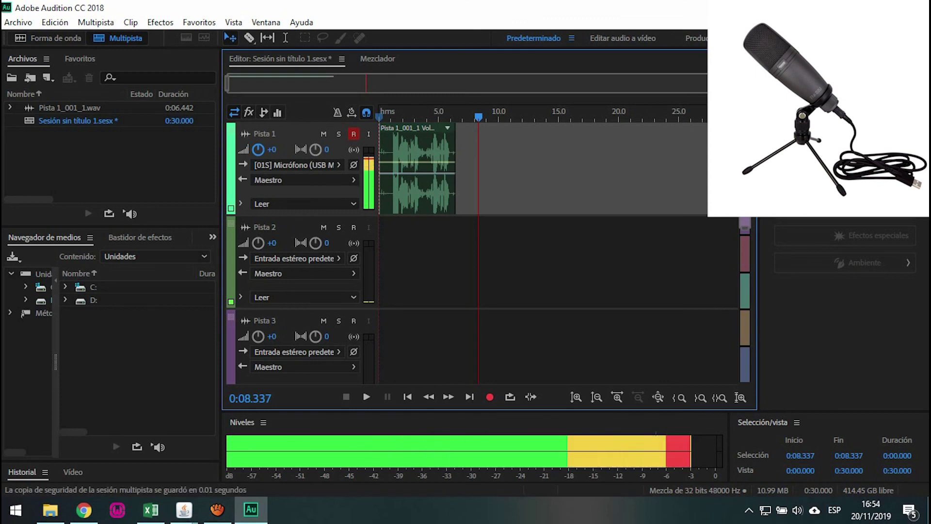
pyautogui.moveTo(315, 149)
pyautogui.mouseDown()
pyautogui.moveTo(297, 149)
pyautogui.moveTo(321, 150)
pyautogui.moveTo(313, 150)
pyautogui.mouseUp()
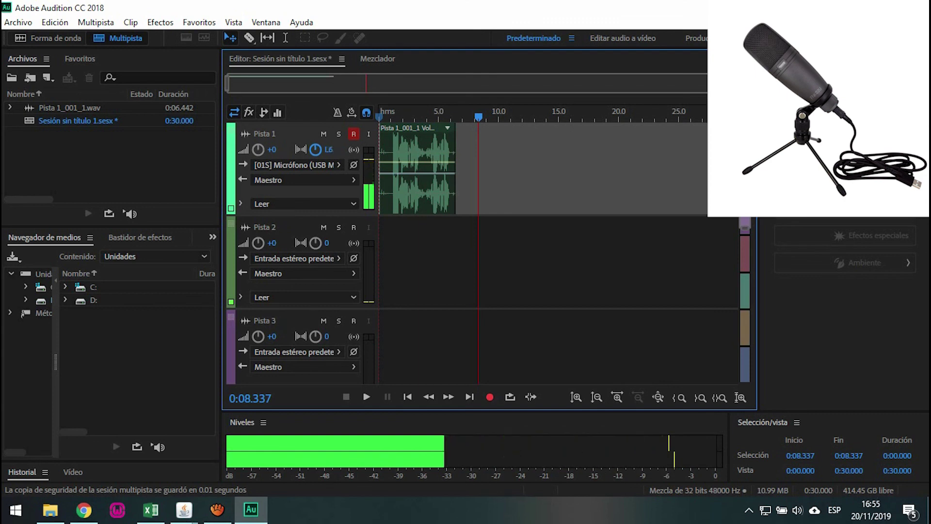
pyautogui.moveTo(319, 149); pyautogui.dragTo(316, 149)
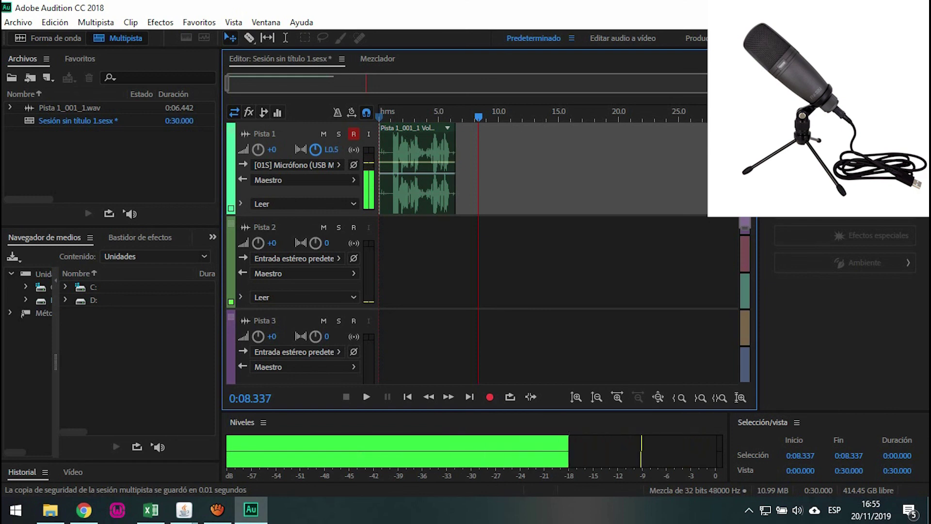